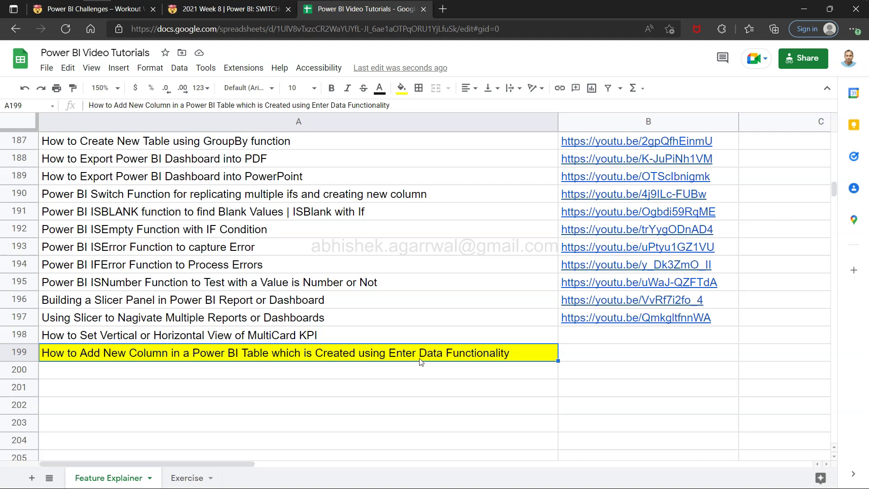
# Step: Switch from the Google Sheets tutorial list to the NBCC Expenses Power BI Desktop window
pyautogui.hotkey('alt', 'Tab')
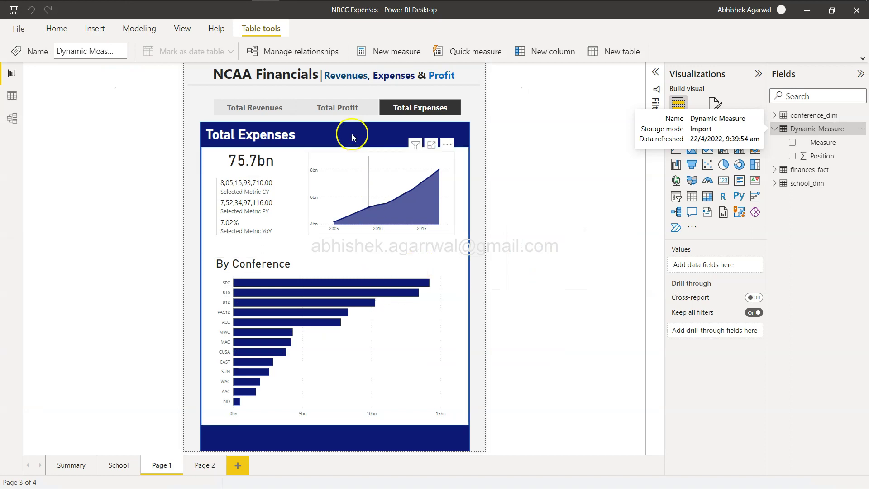
# Step: Toggle the slicer to Total Profit and back to Total Revenues, then view the Dynamic Measure table's data
pyautogui.click(350, 110)
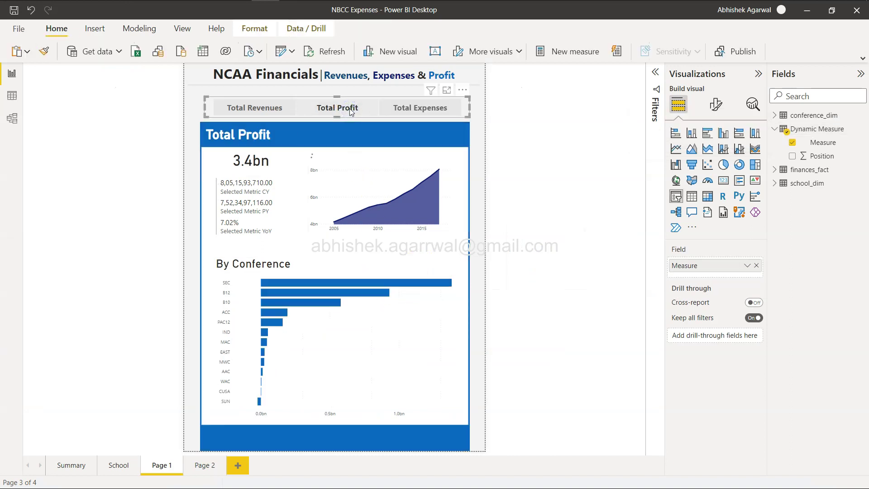
pyautogui.click(265, 110)
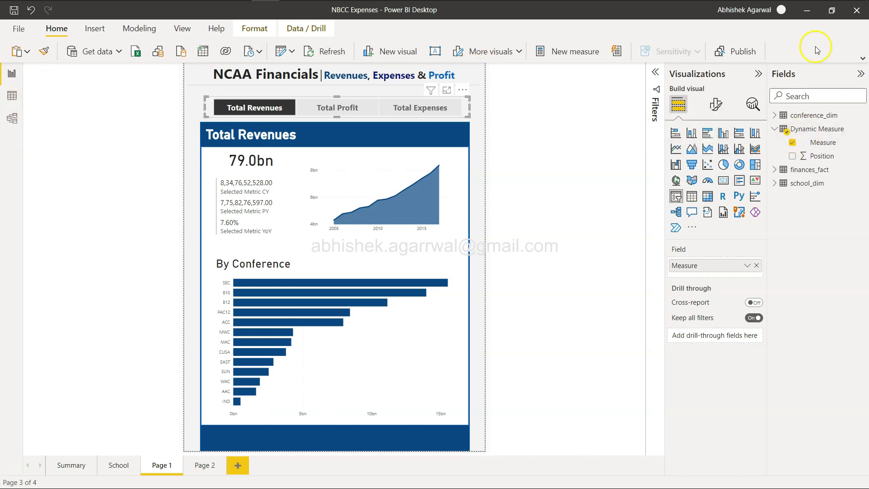
pyautogui.click(859, 58)
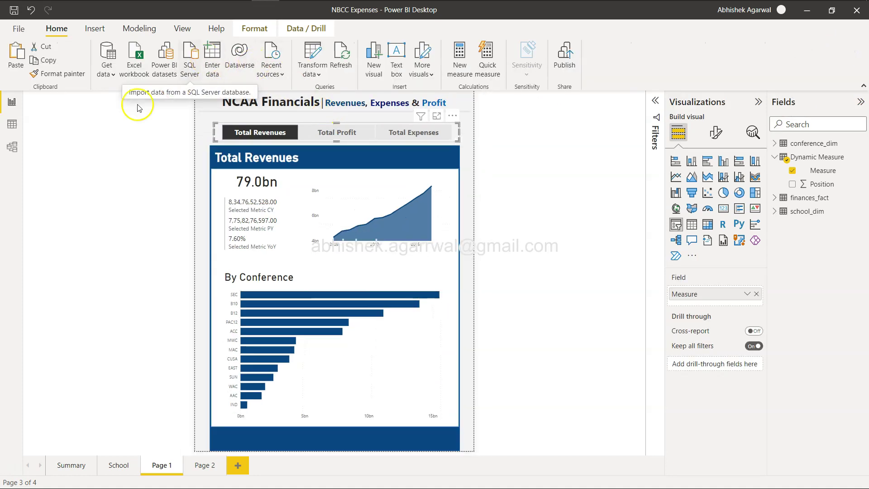
pyautogui.click(6, 126)
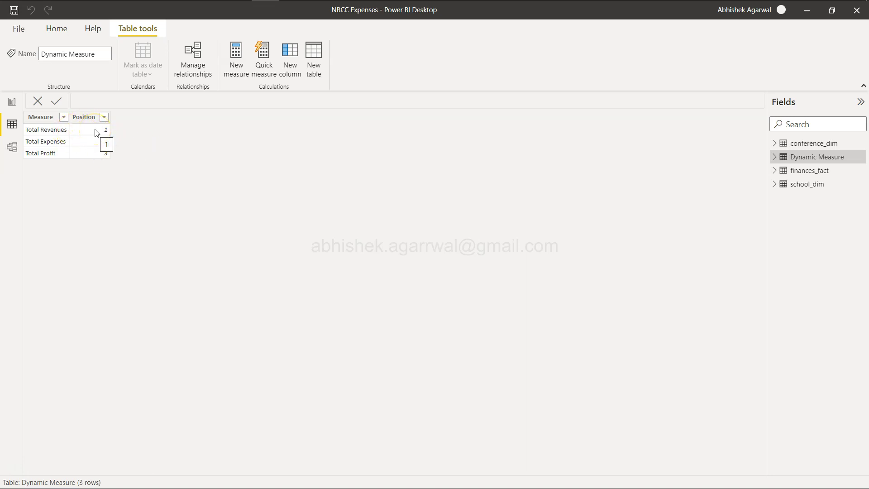
# Step: Return to the Page 1 report and cancel the empty Create Table dialog
pyautogui.click(12, 101)
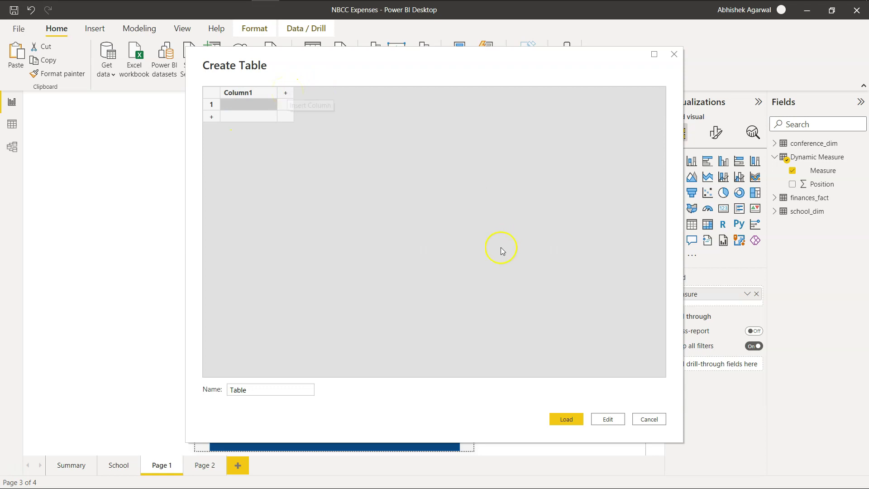
pyautogui.click(649, 419)
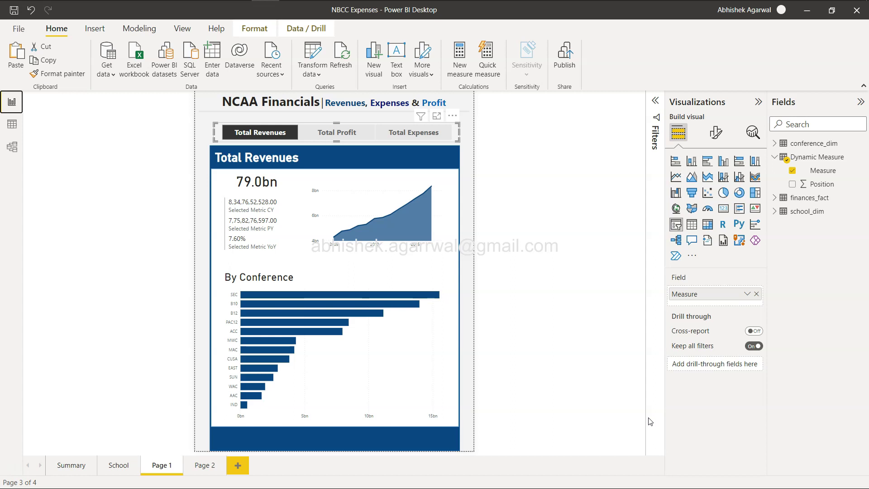
# Step: Back in the browser, check the Exercise sheet, then return to the Feature Explainer sheet
pyautogui.hotkey('alt', 'Tab')
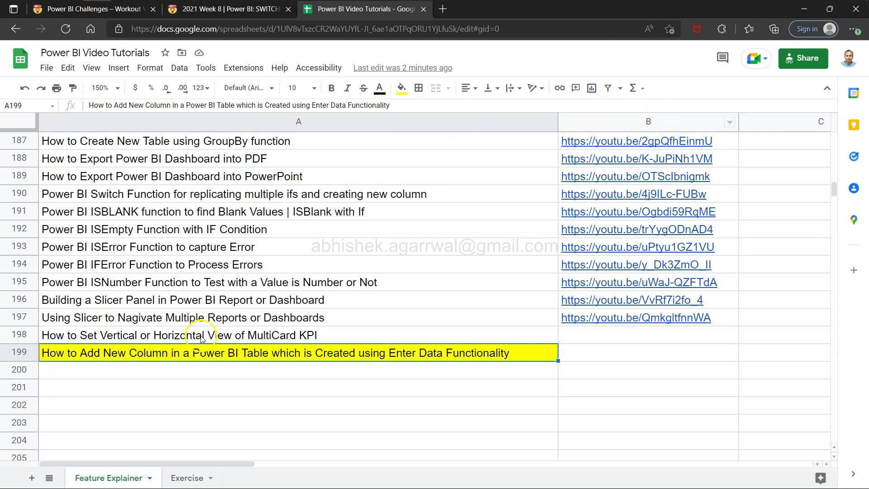
pyautogui.click(174, 475)
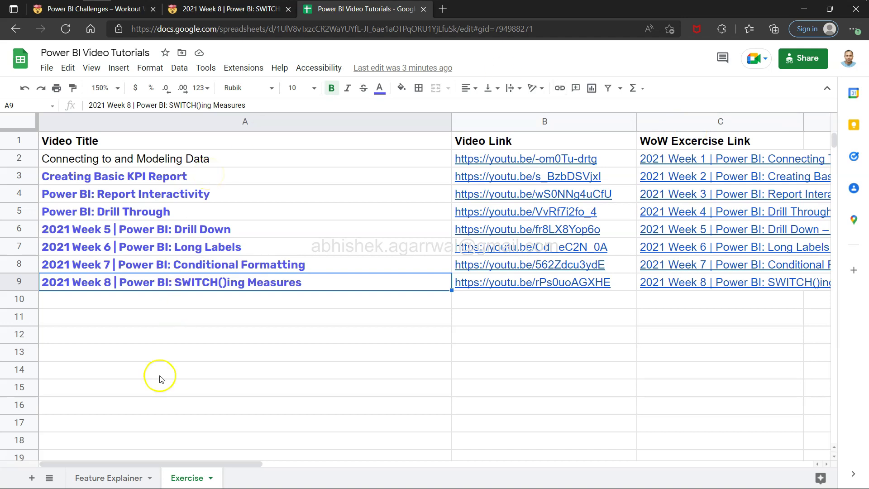
pyautogui.click(121, 477)
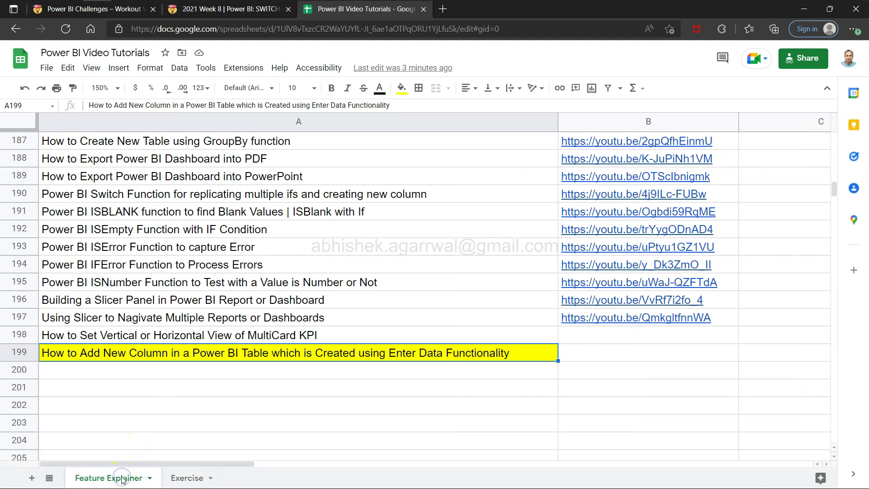
# Step: In Power BI, open the Dynamic Measure table's query via Edit query from the Fields pane
pyautogui.hotkey('alt', 'Tab')
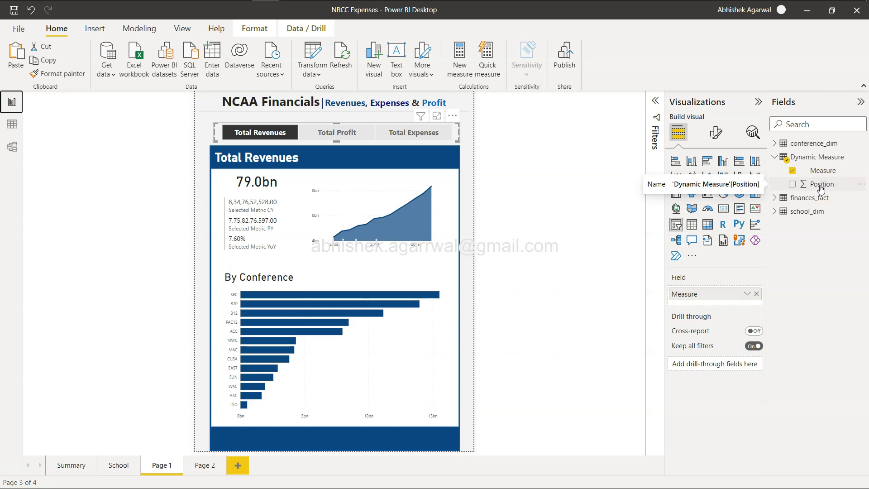
pyautogui.click(825, 159)
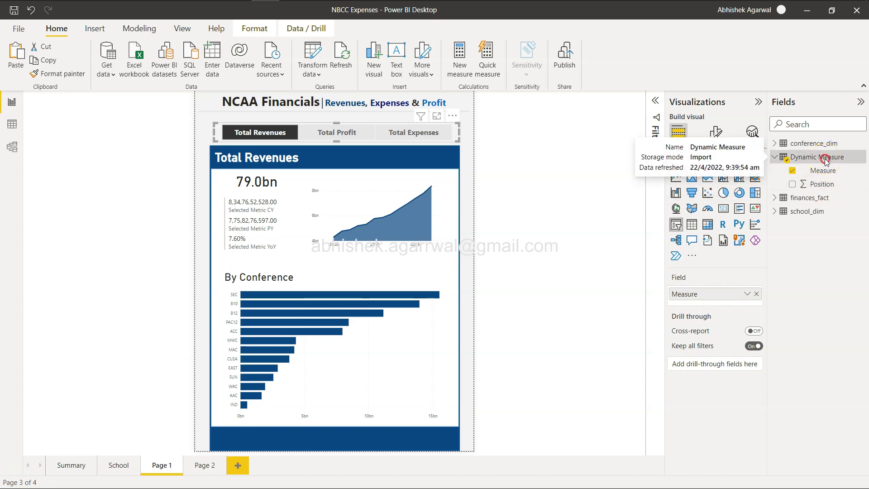
pyautogui.rightClick(825, 161)
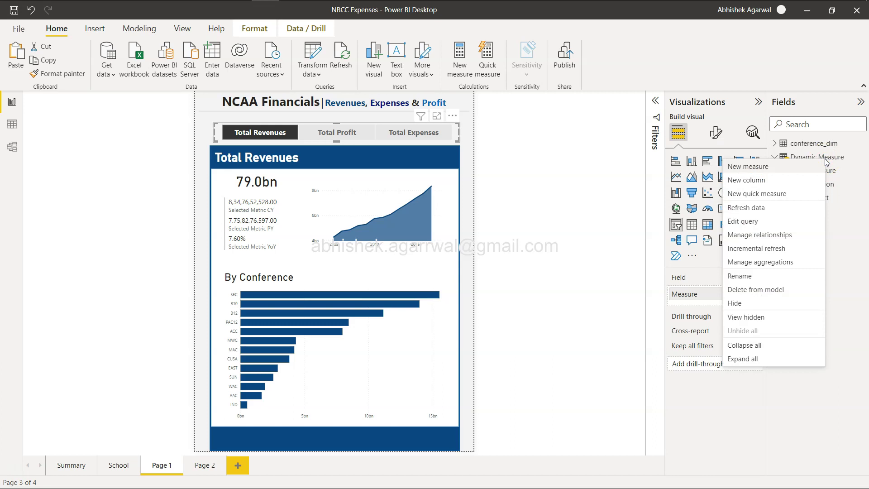
pyautogui.click(787, 220)
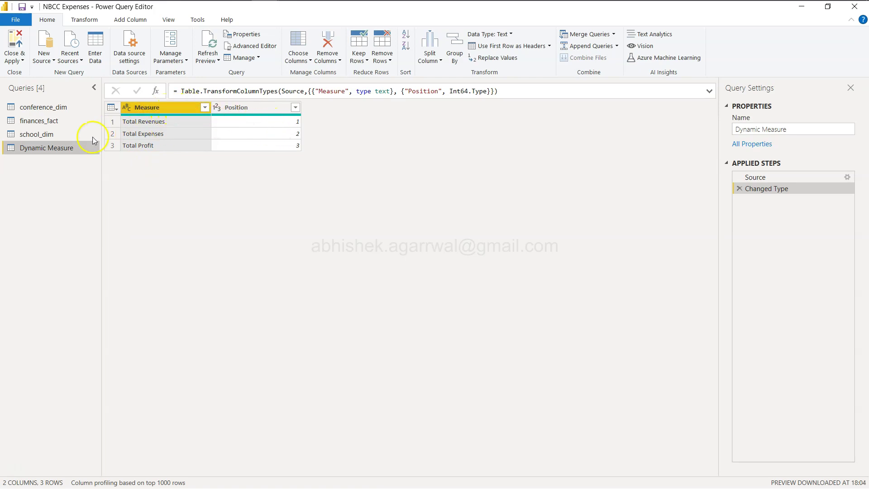
pyautogui.rightClick(71, 150)
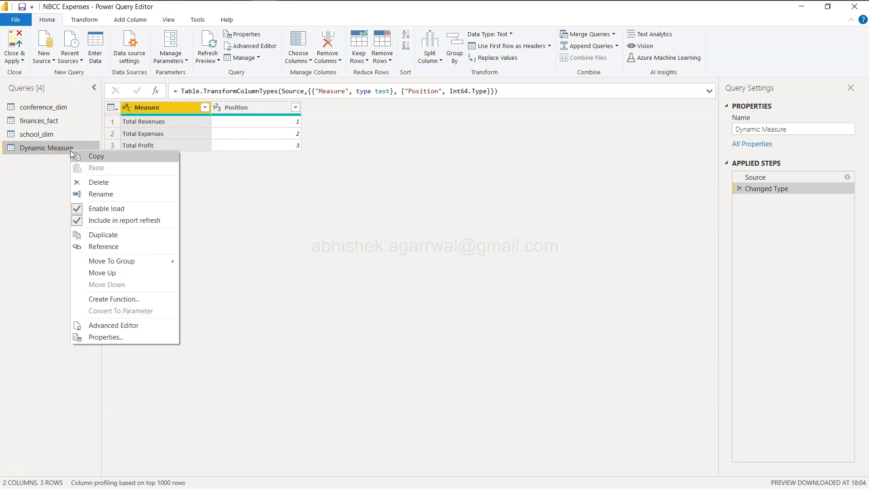
pyautogui.click(301, 262)
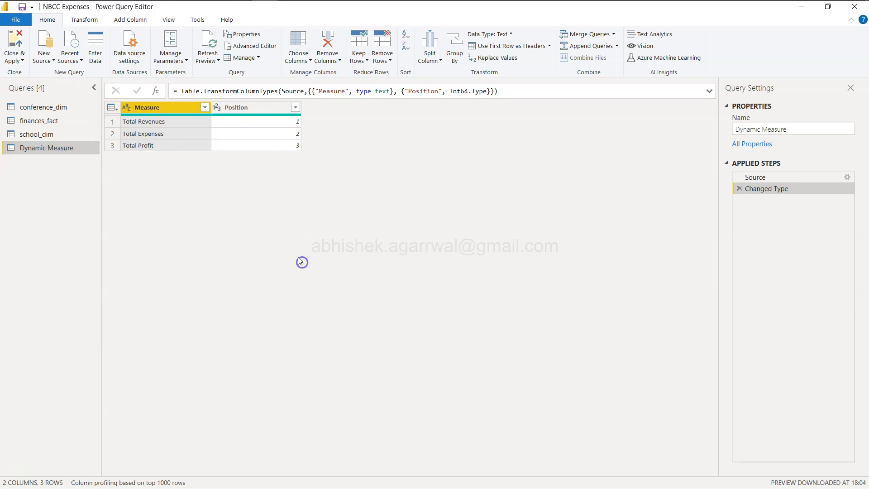
pyautogui.click(137, 20)
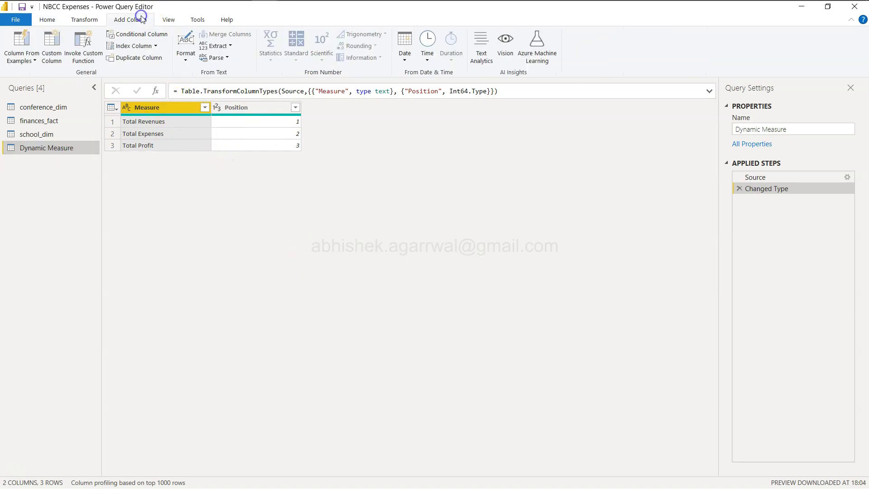
pyautogui.click(28, 58)
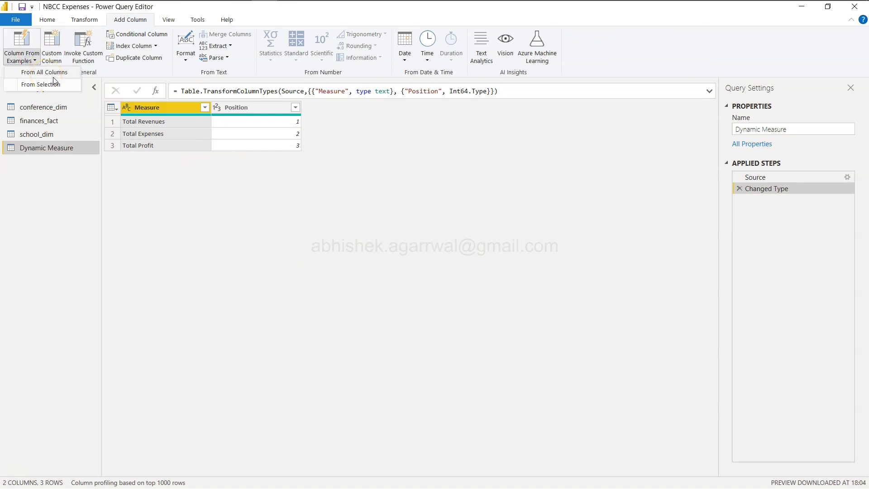
pyautogui.click(161, 215)
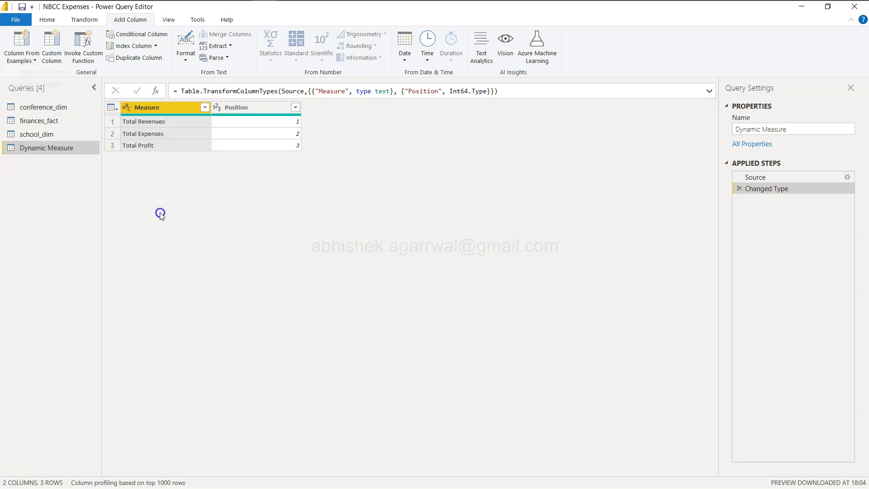
pyautogui.click(46, 21)
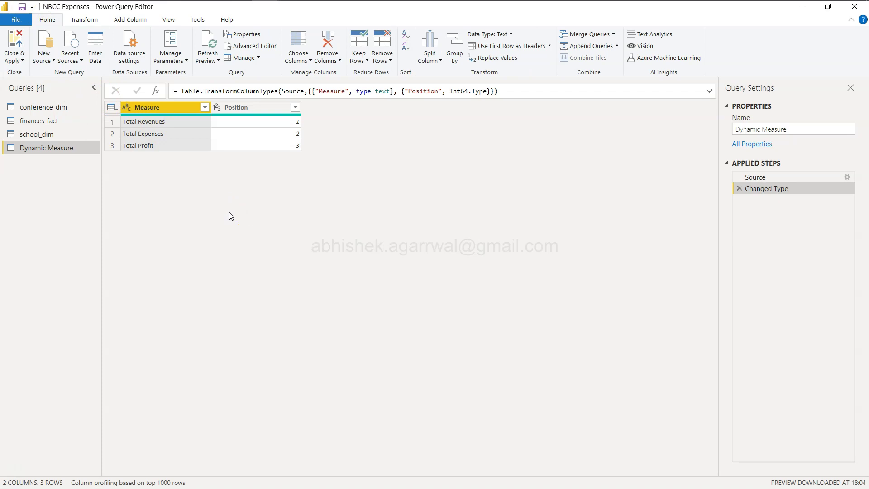
pyautogui.press('alt')
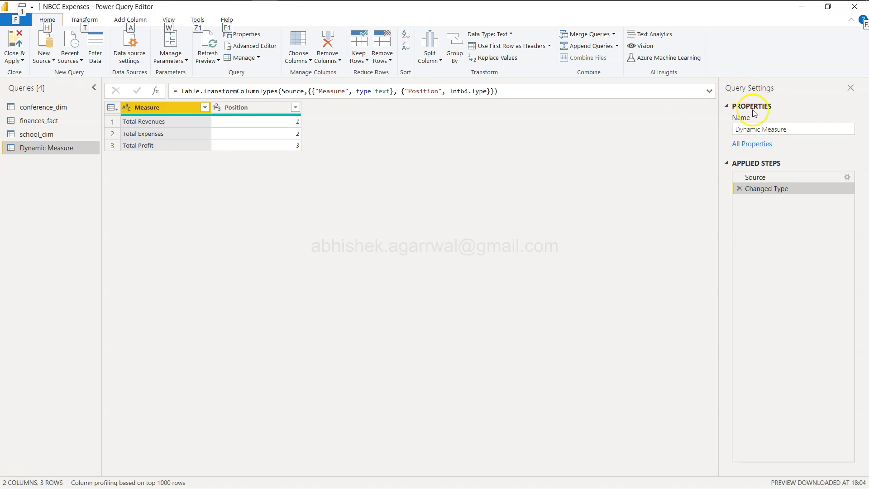
# Step: Open the Source step's Create Table data and add a new column named Weight
pyautogui.click(848, 180)
pyautogui.click(847, 179)
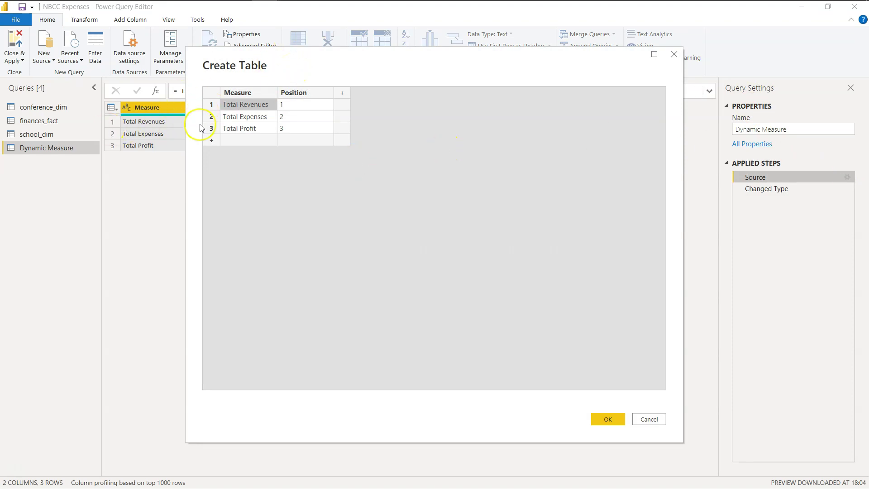
pyautogui.click(343, 93)
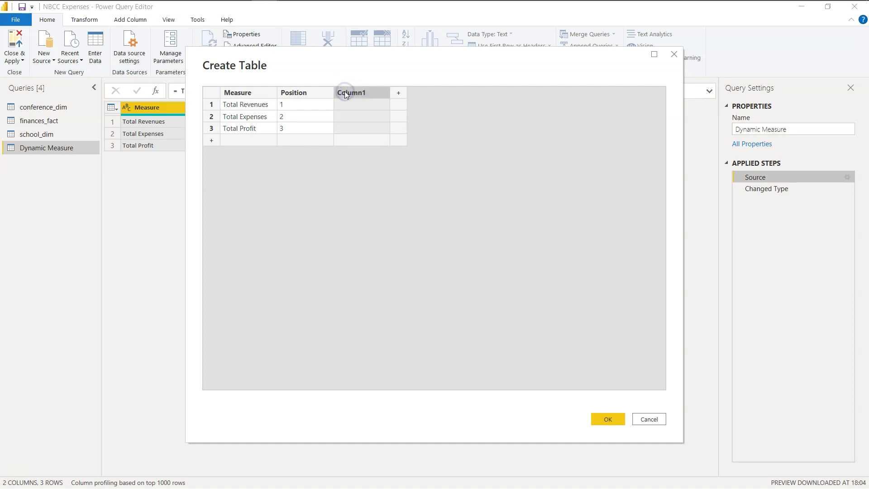
pyautogui.doubleClick(349, 92)
pyautogui.write('Weight')
# Step: Fill Weight with High, Medium and Low for the three measures and confirm with OK
pyautogui.click(354, 108)
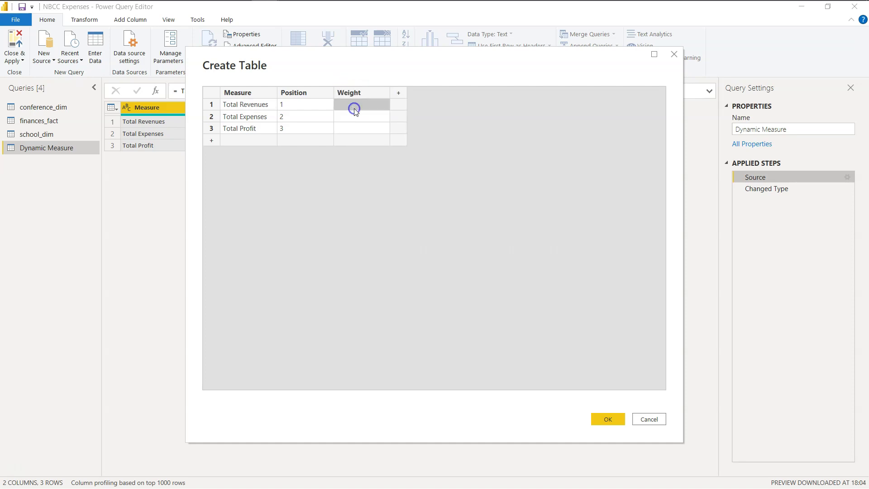
pyautogui.write('High')
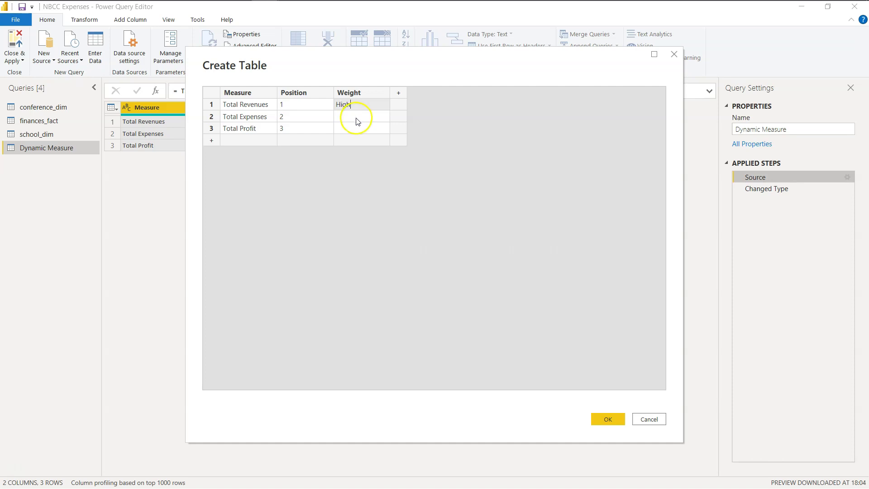
pyautogui.click(356, 116)
pyautogui.write('Medium')
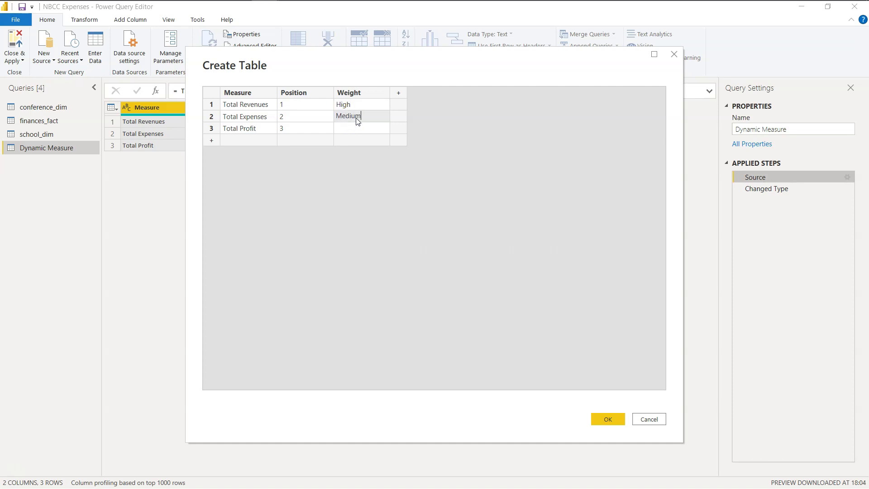
pyautogui.click(370, 128)
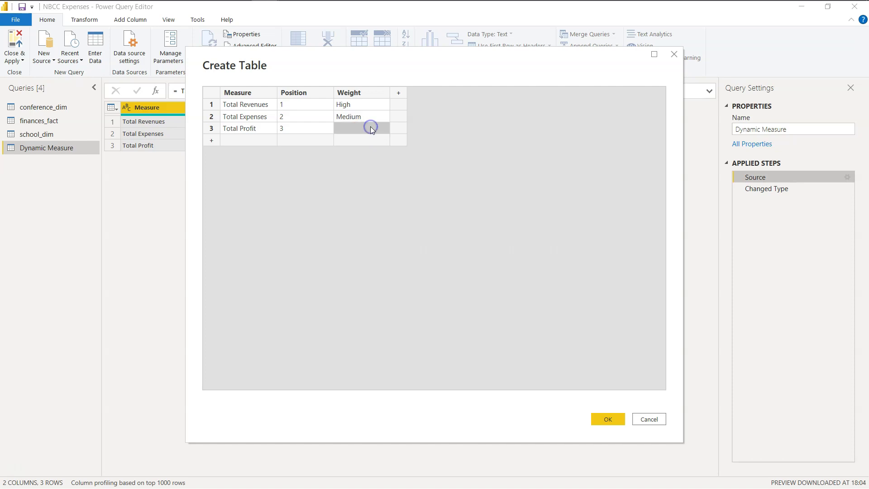
pyautogui.write('Low')
pyautogui.click(606, 418)
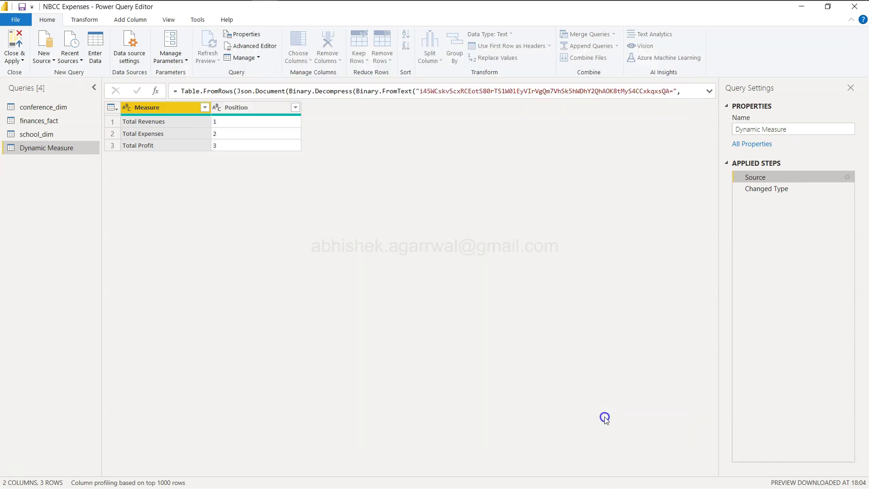
# Step: Close & Apply the query edits, then bring up the Dynamic Measure table's options
pyautogui.click(15, 44)
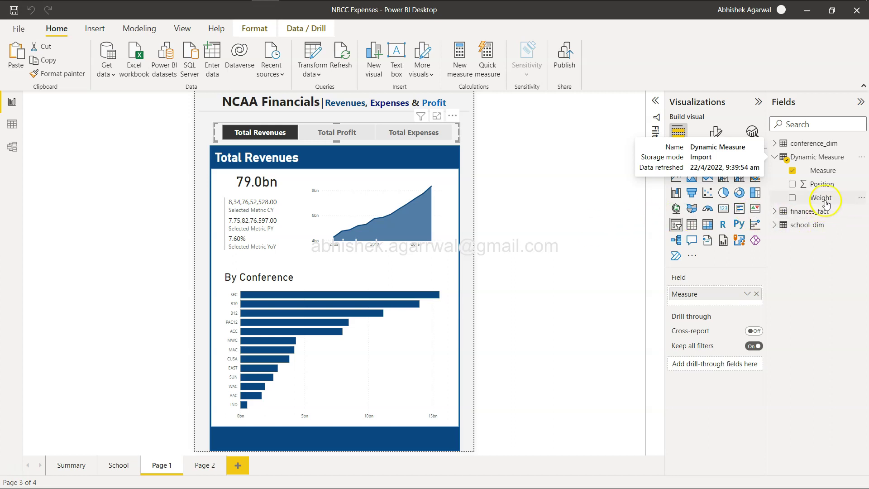
pyautogui.rightClick(822, 157)
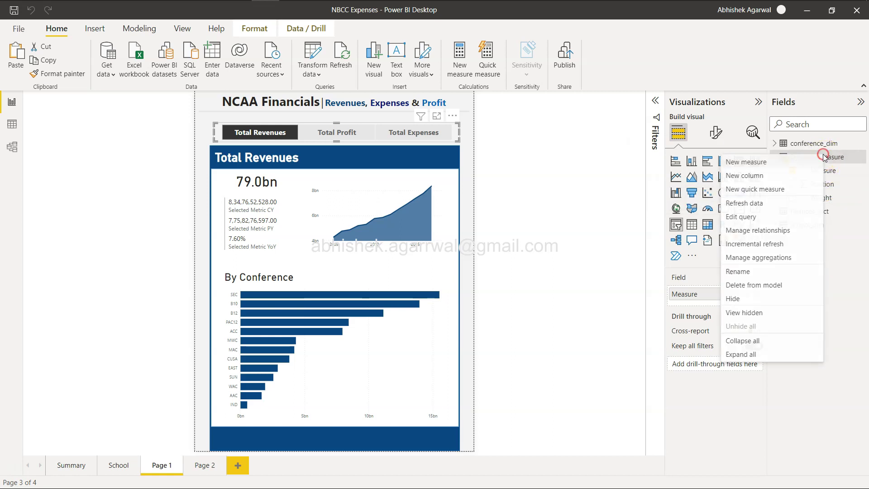
# Step: Reopen the Source step's table to confirm the Weight values, cancel, and Close & Apply
pyautogui.click(778, 218)
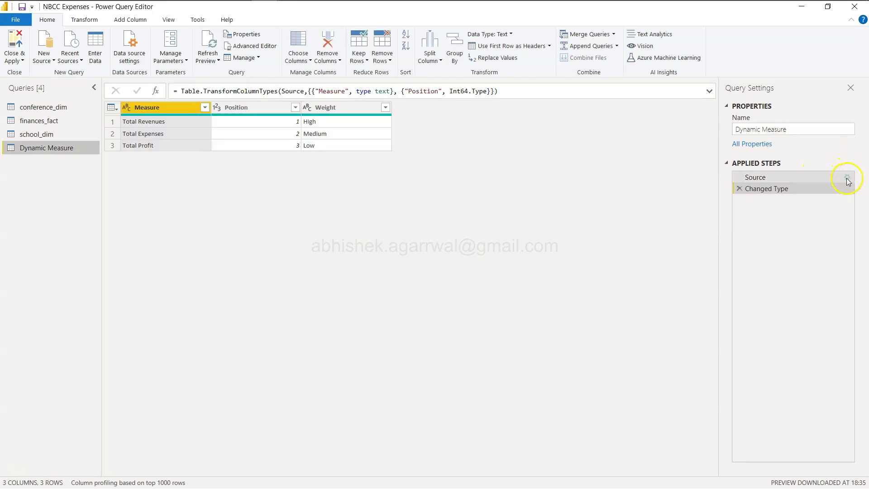
pyautogui.click(847, 179)
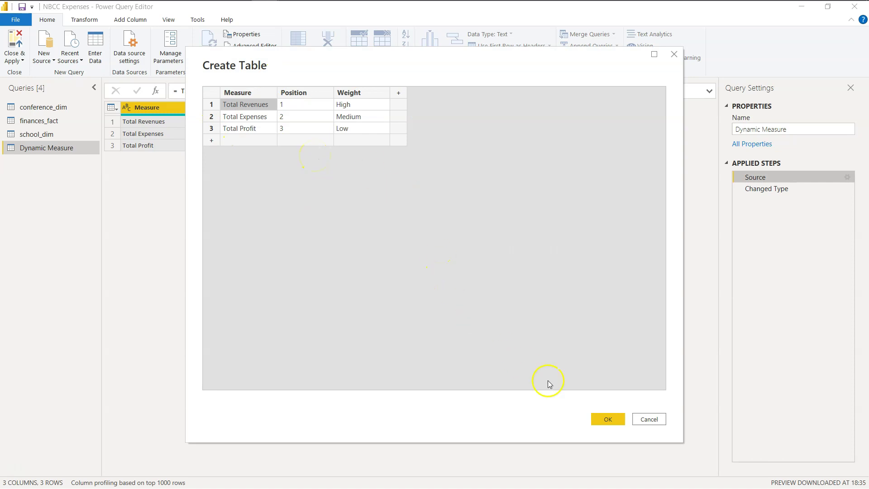
pyautogui.click(648, 420)
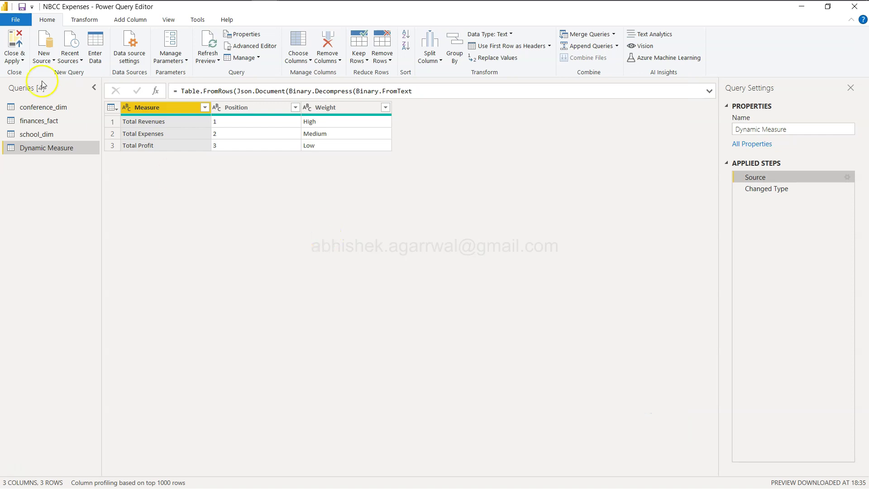
pyautogui.click(16, 46)
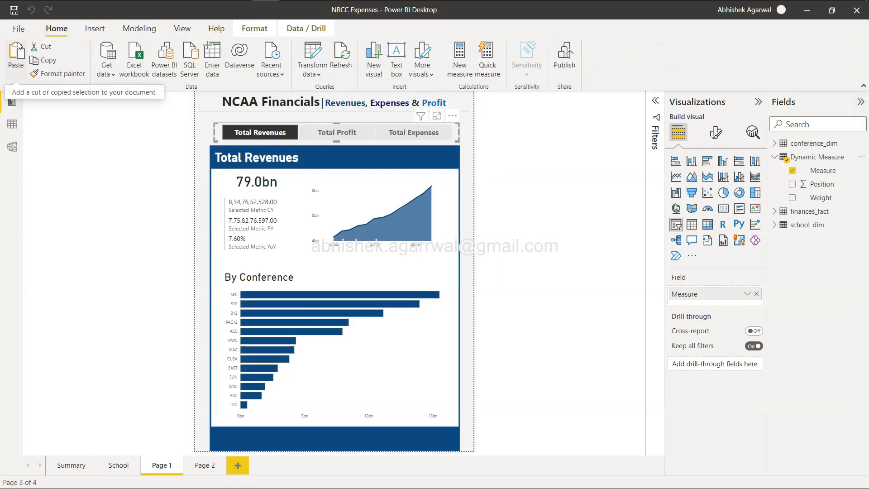